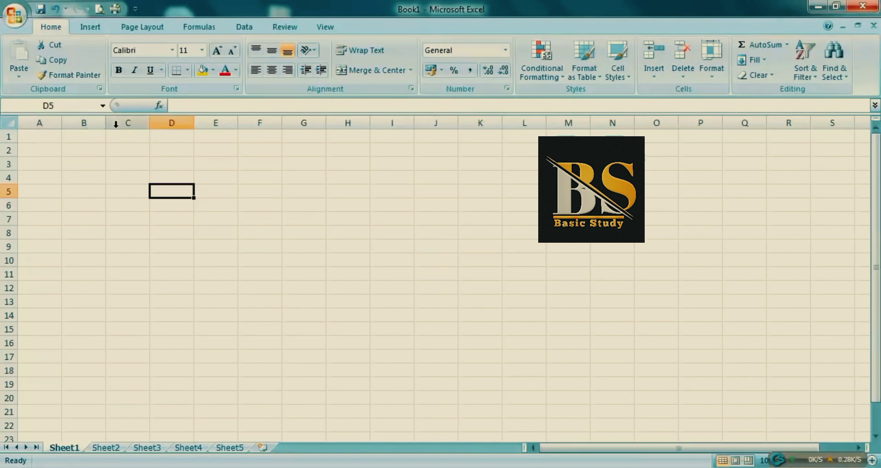
Select the entire columns D, E, F and I one at a time, finishing on column D again.
click(170, 122)
click(213, 121)
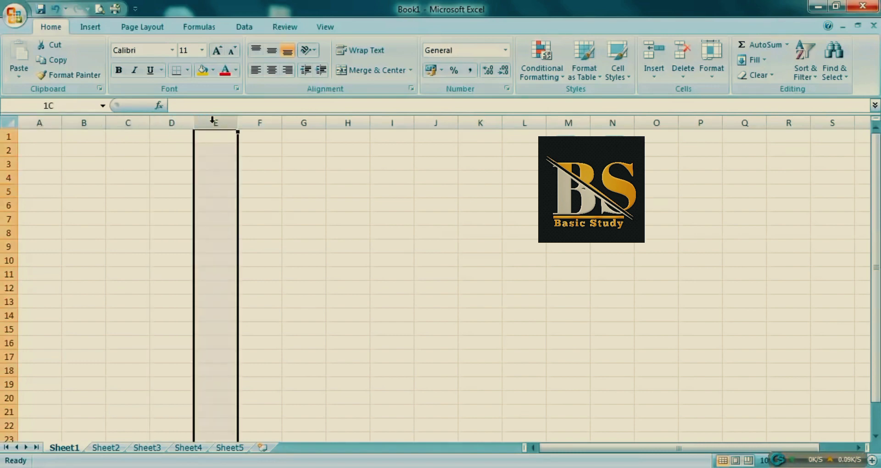
click(256, 120)
click(393, 121)
click(173, 122)
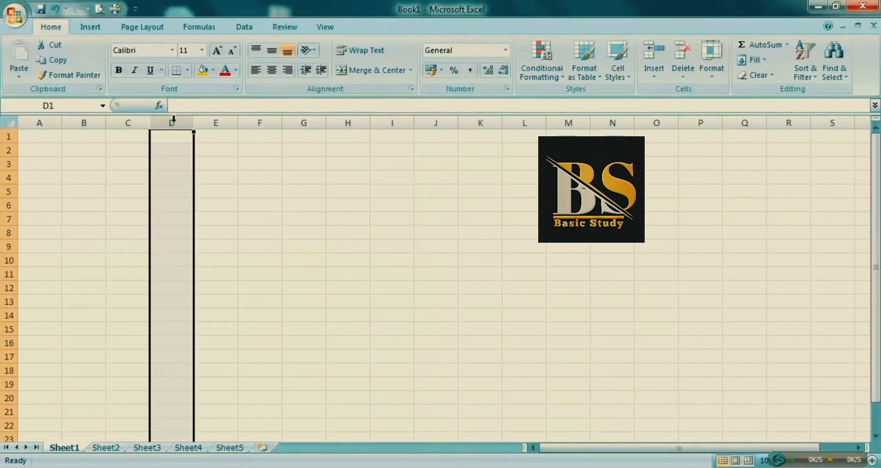
Select the entire rows 1, 4 and 7 one at a time.
click(7, 136)
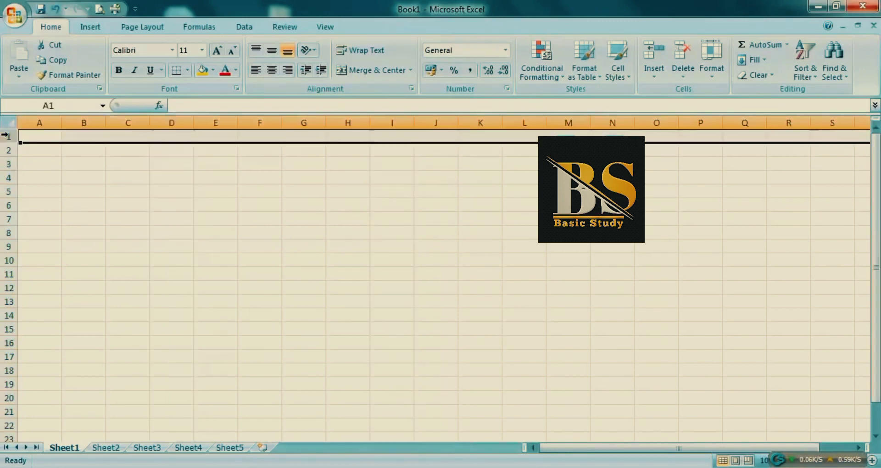
click(8, 177)
click(9, 219)
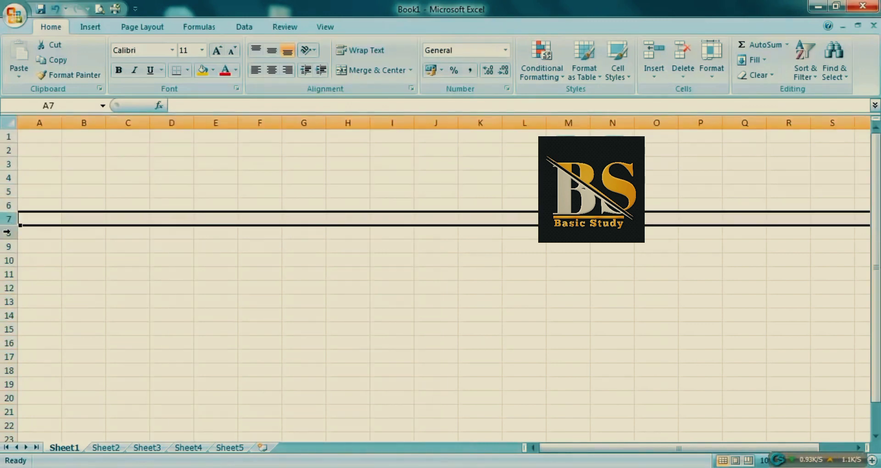
Select column D, row 6 and their shared cell D6 in turn, followed by cells D8 and B4.
click(184, 120)
click(5, 205)
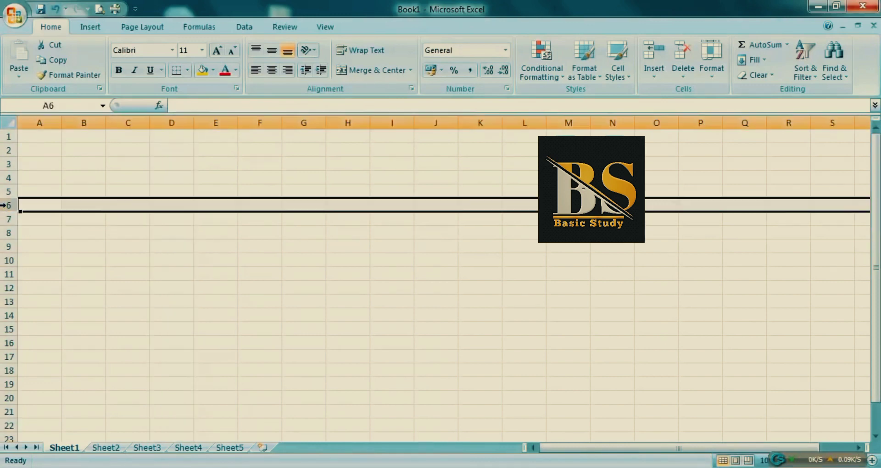
click(171, 121)
click(173, 205)
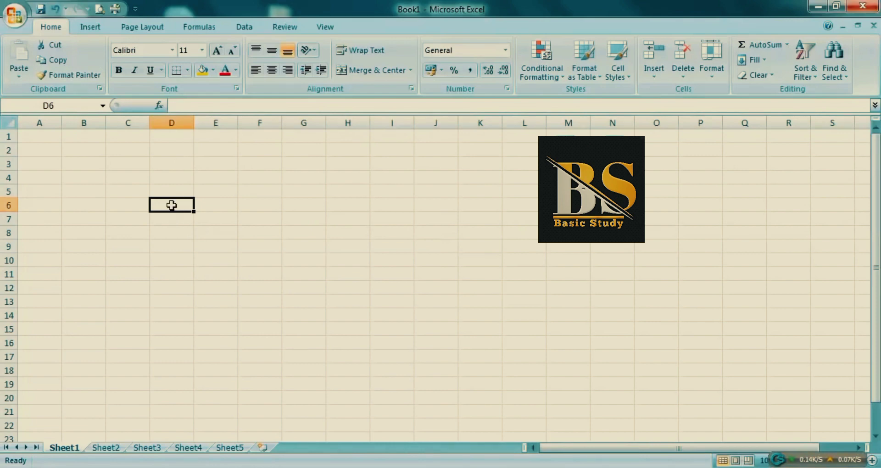
click(172, 232)
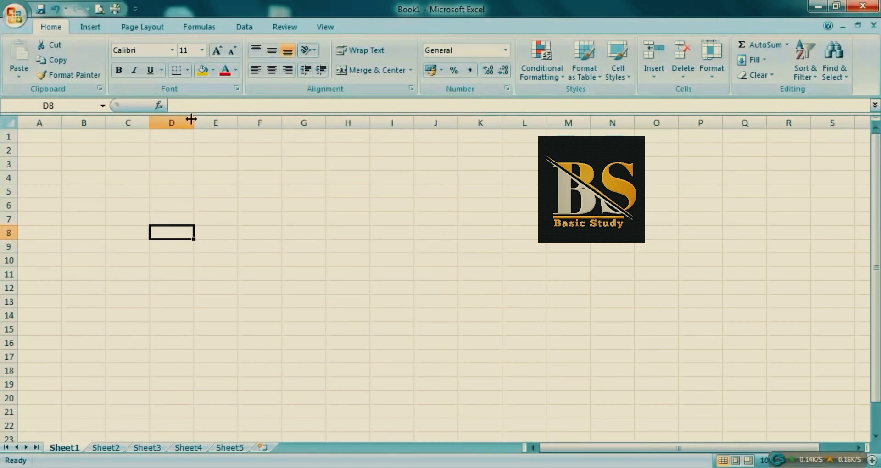
click(90, 179)
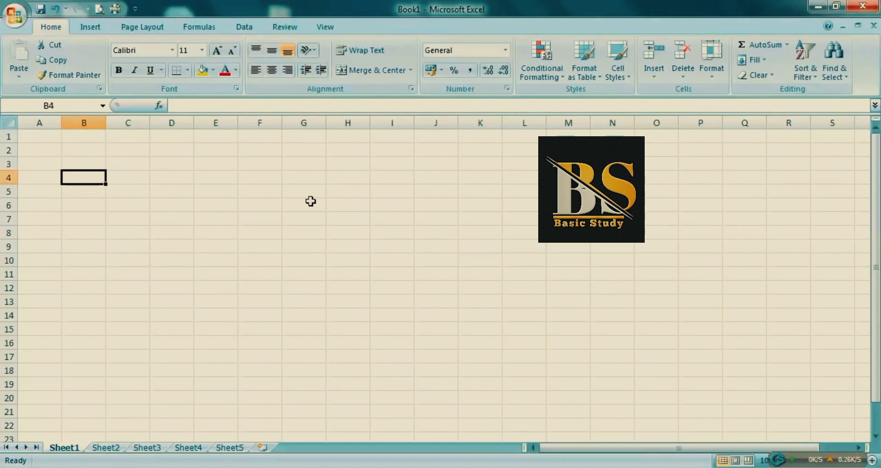
Enter the number 253 in cell E5.
click(234, 191)
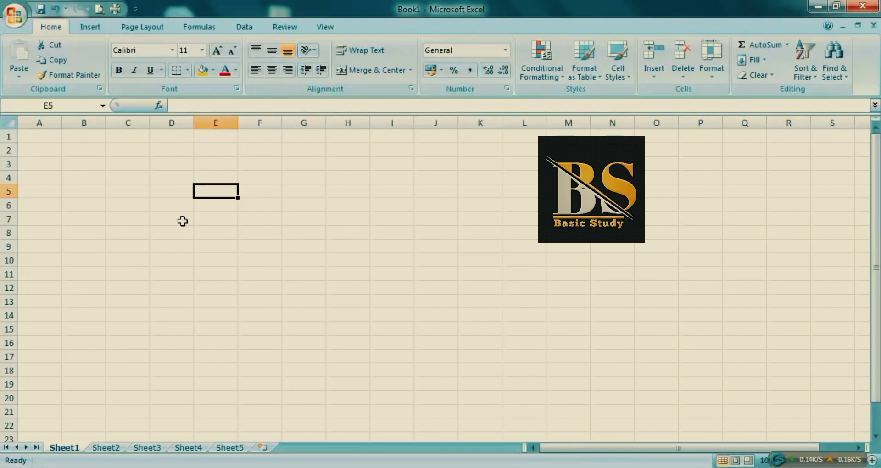
text(253)
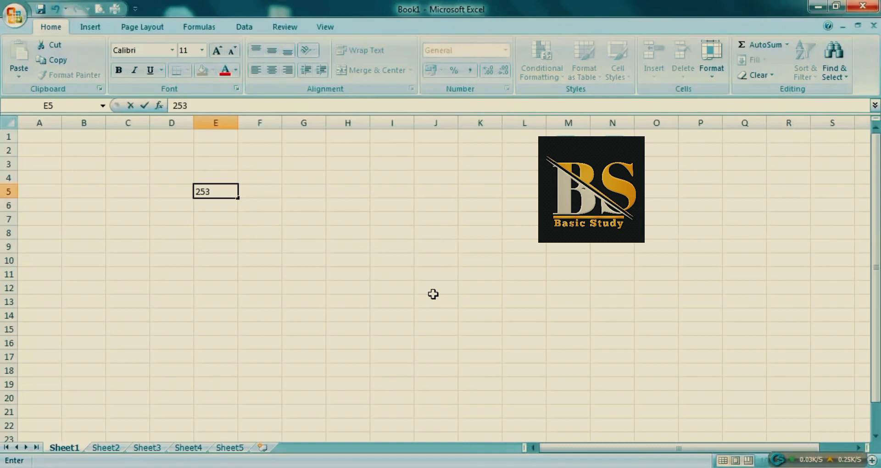
key(Return)
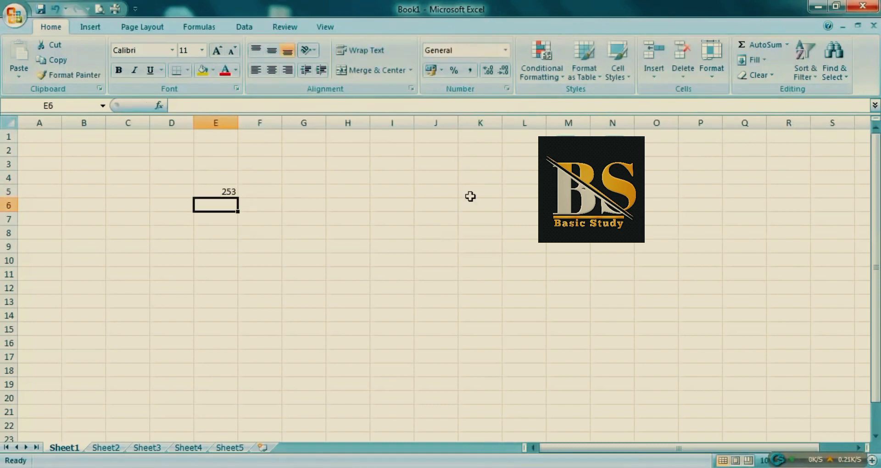
Move the value in cell E5 to cell H5 by cutting and pasting it.
click(227, 189)
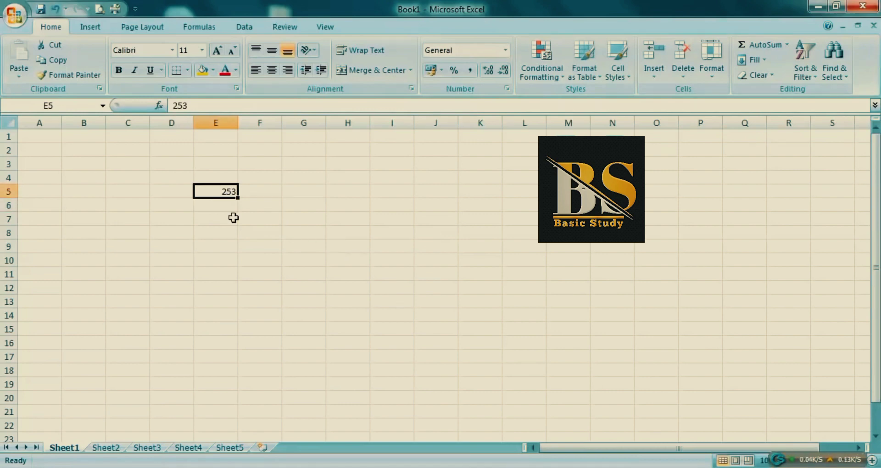
right_click(221, 193)
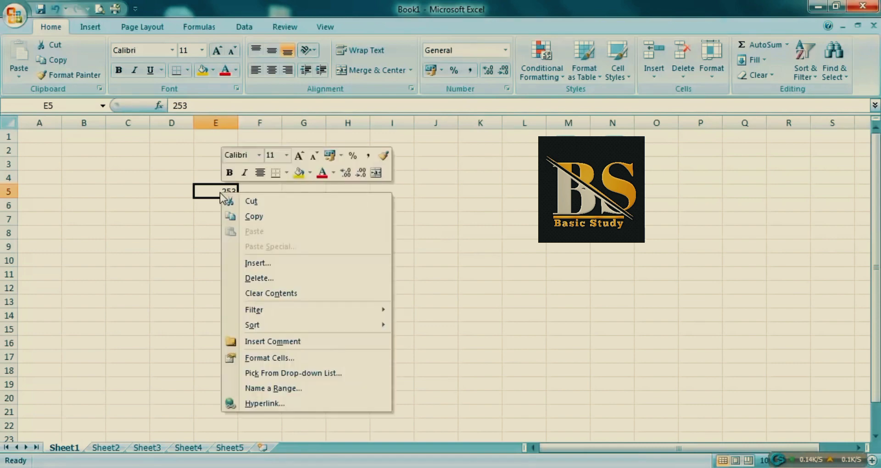
click(269, 202)
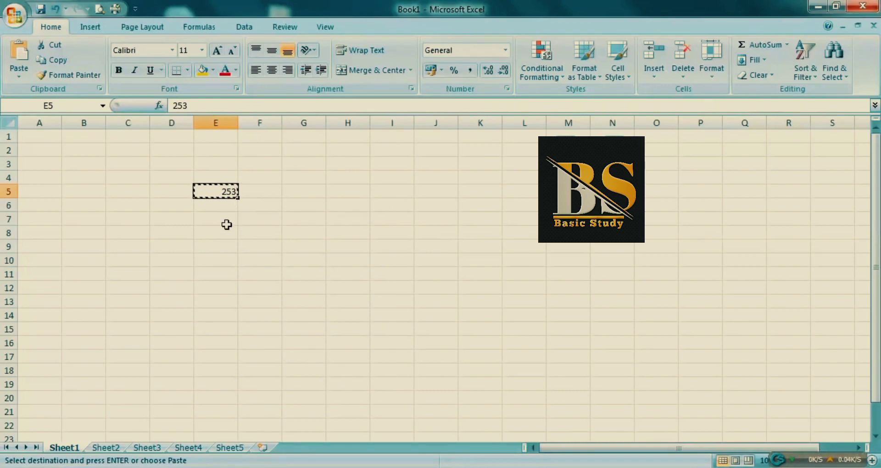
right_click(354, 193)
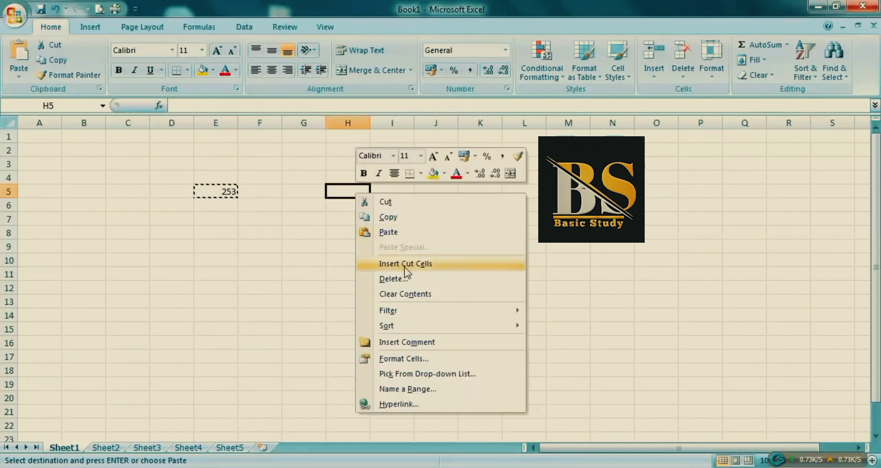
key(Escape)
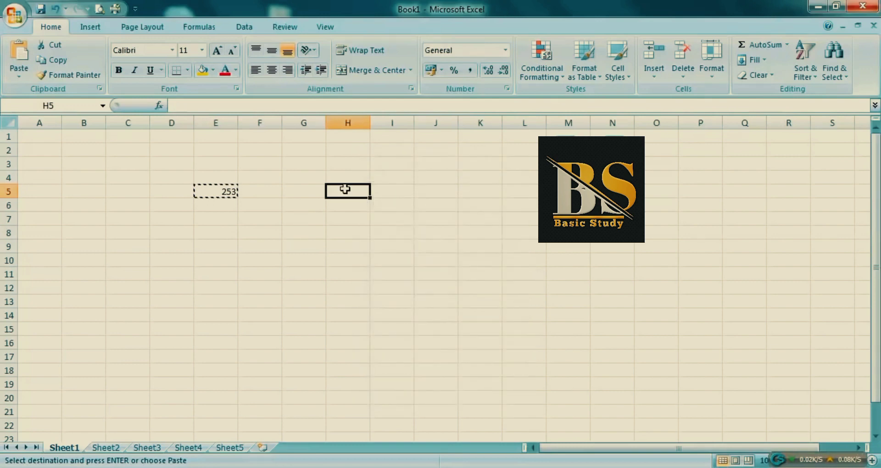
right_click(352, 189)
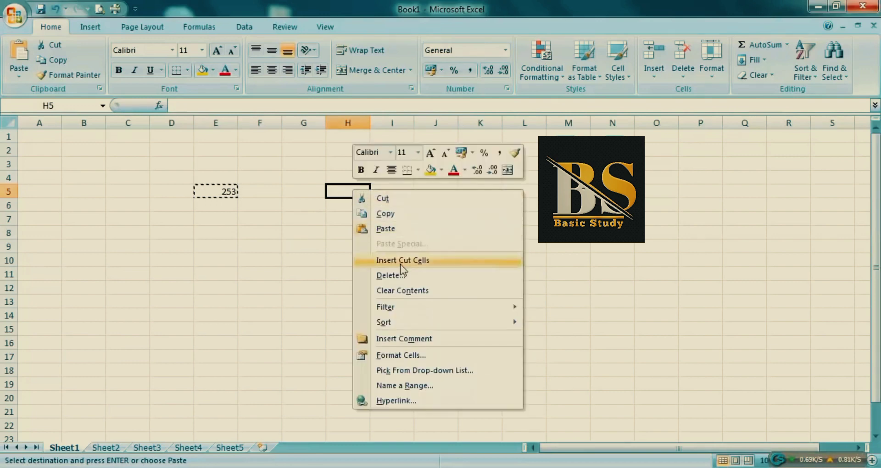
click(401, 229)
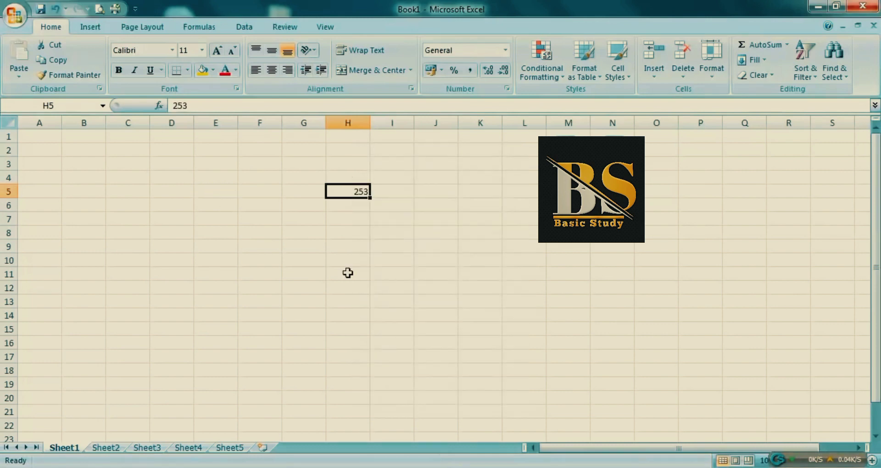
Copy the value from cell H5 and paste it into cell E7.
right_click(347, 189)
click(425, 215)
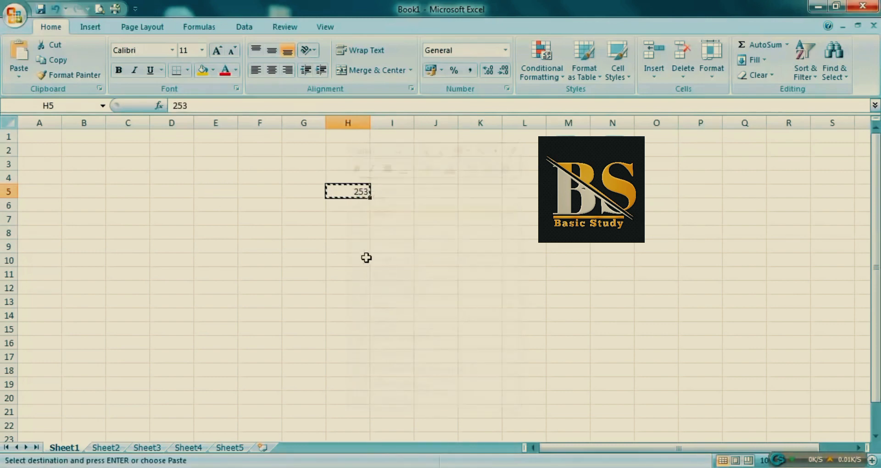
right_click(213, 221)
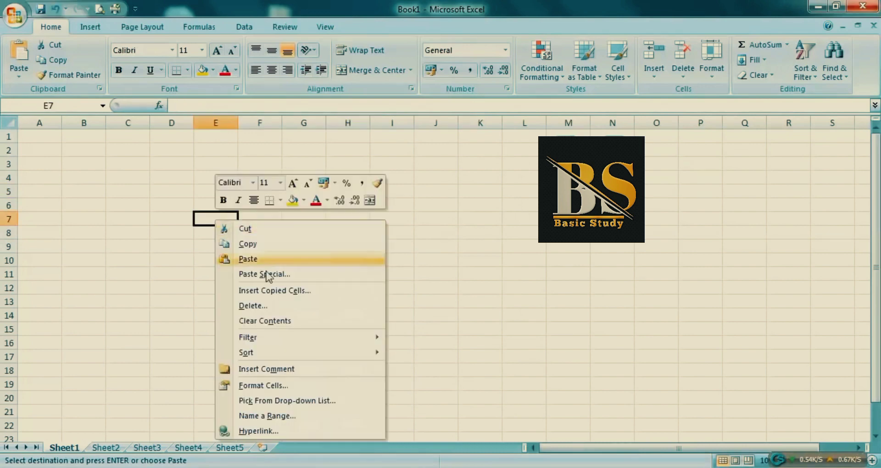
click(301, 258)
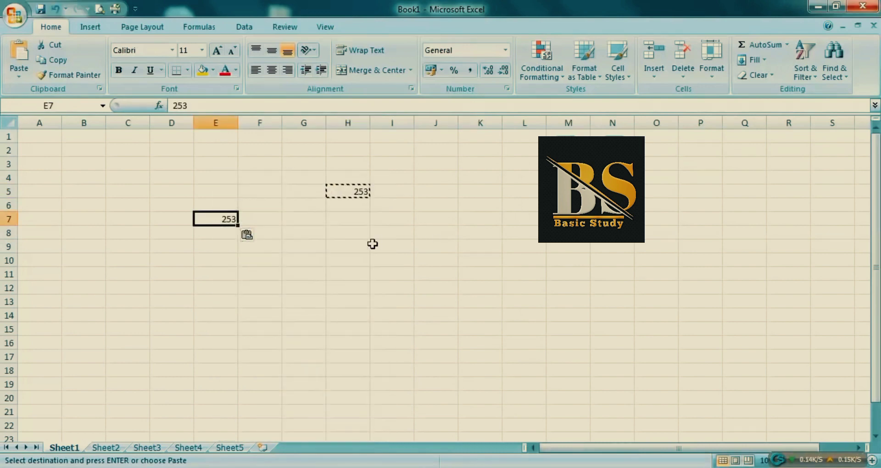
Select the block of cells E3:J13, then clear that range selection by selecting cell F9.
click(348, 232)
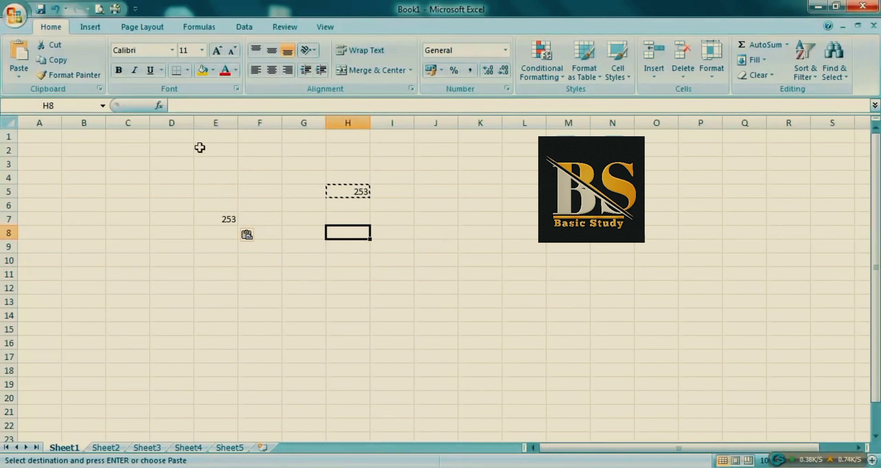
click(206, 166)
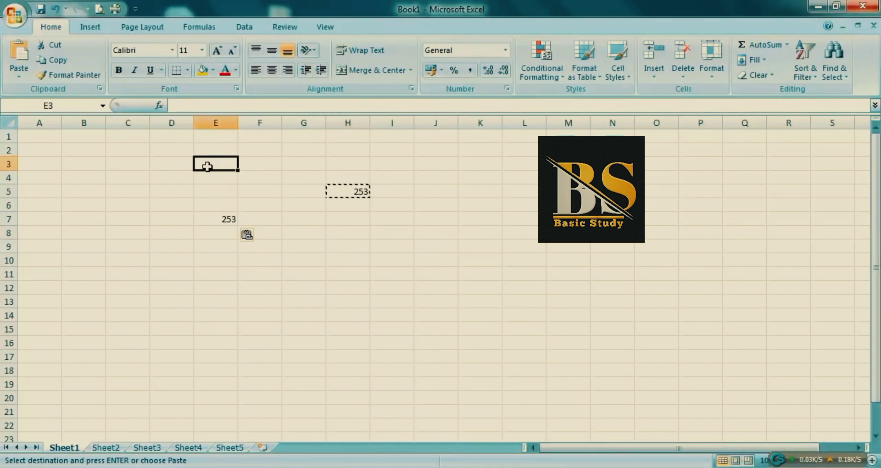
drag(206, 166, 450, 301)
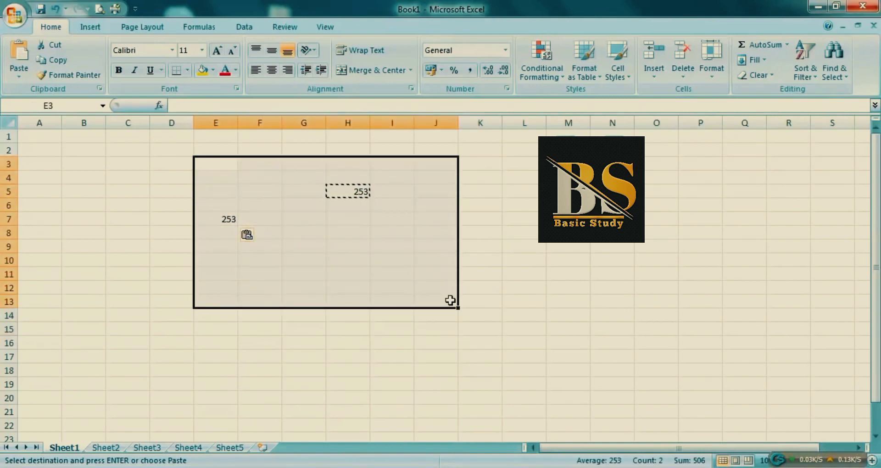
click(250, 246)
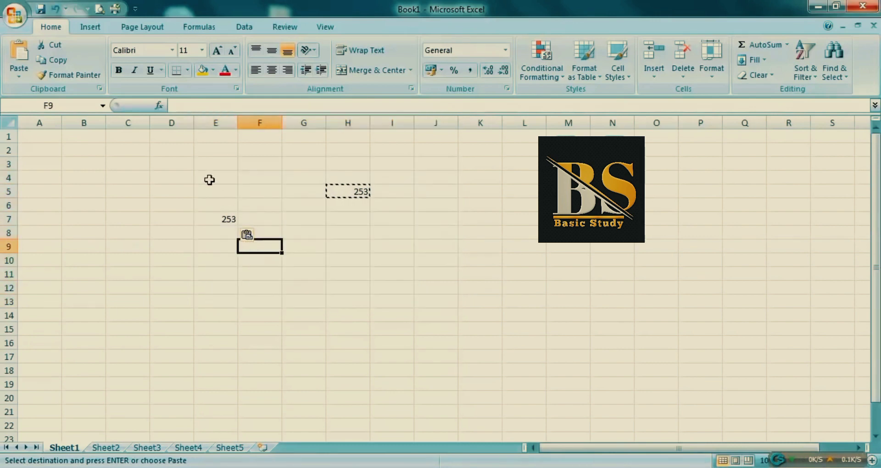
Enter the numbers 1, 2, 3, 2 and 5 down column E in cells E4 to E8.
click(210, 179)
text(1)
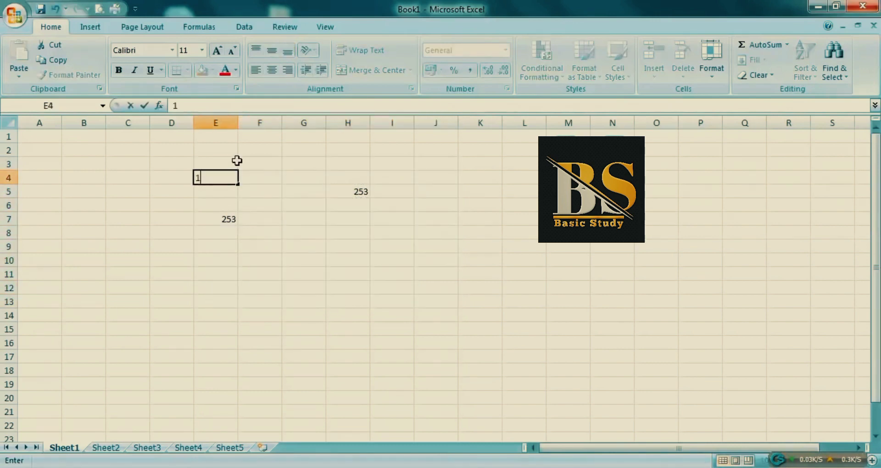
key(Return)
text(2)
key(Return)
text(3)
key(Return)
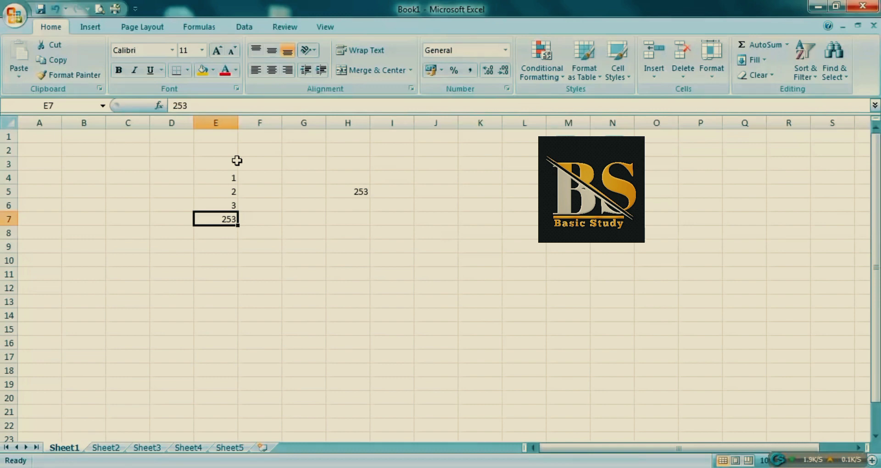
text(2)
key(Return)
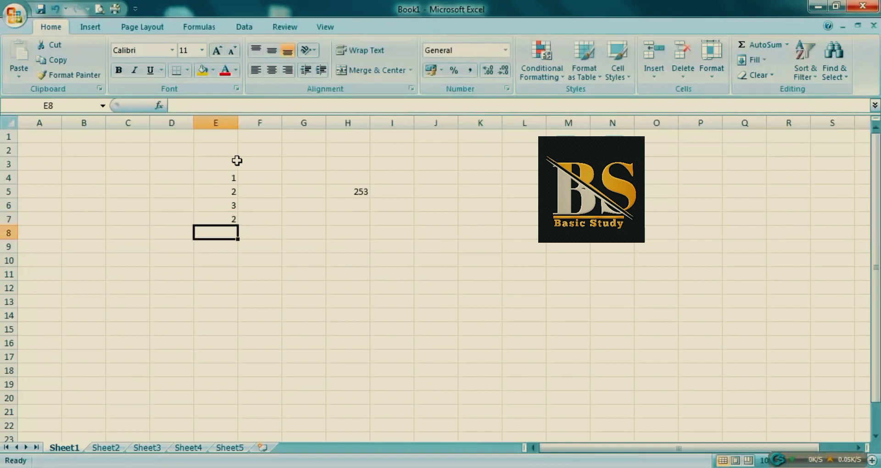
text(5)
key(Return)
Enter the number 2 in the neighbouring cells F9 and G9 of row 9.
key(Tab)
text(2)
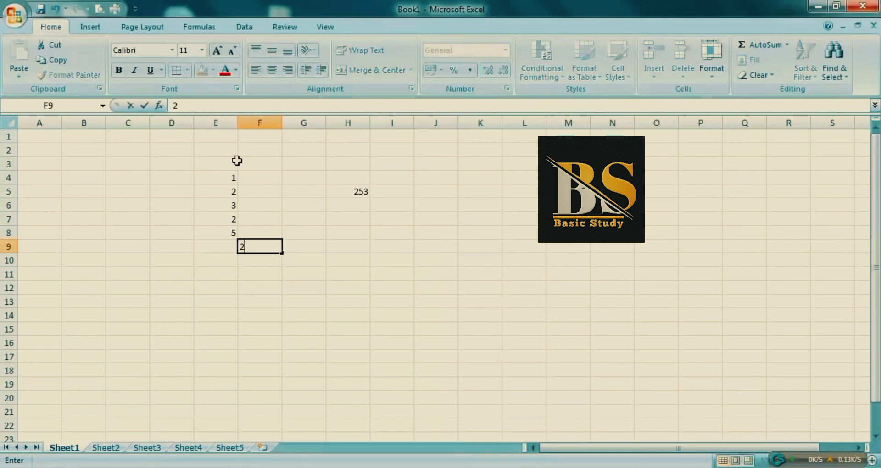
key(Tab)
text(2)
key(Tab)
key(Return)
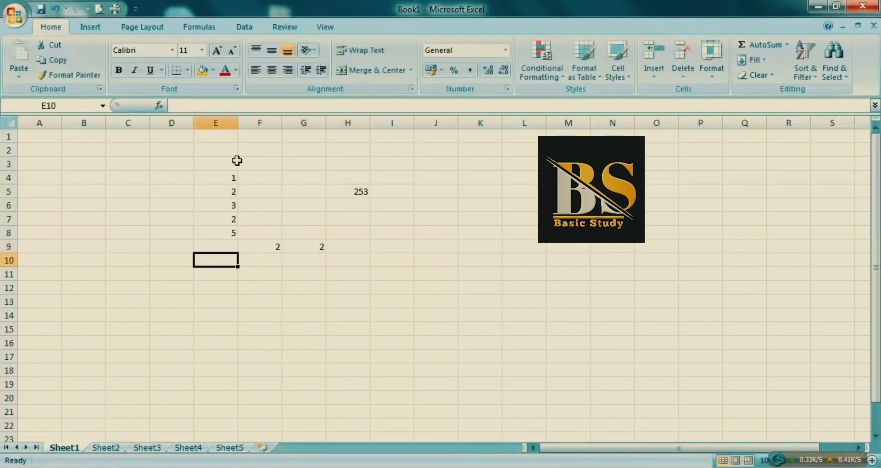
Move the active cell one cell at a time around the entered numbers, from E10 to D6.
key(Down)
key(Down)
key(Right)
key(Up)
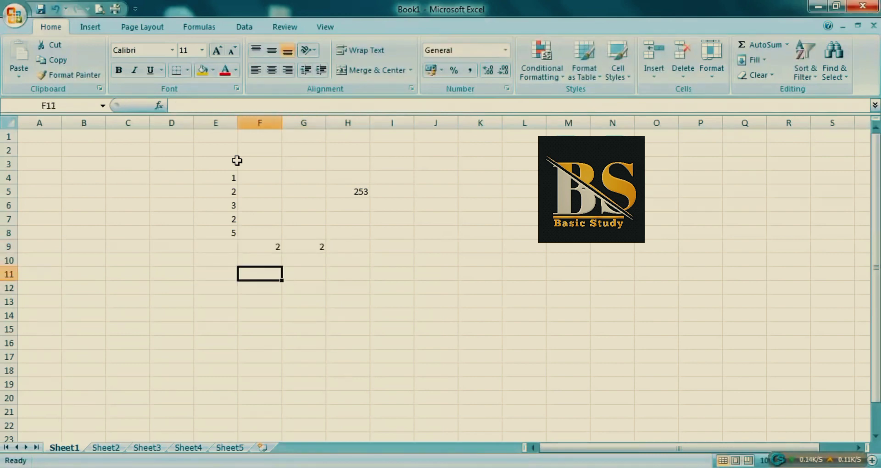
key(Left)
key(Up)
key(Up)
key(Up)
key(Left)
key(Up)
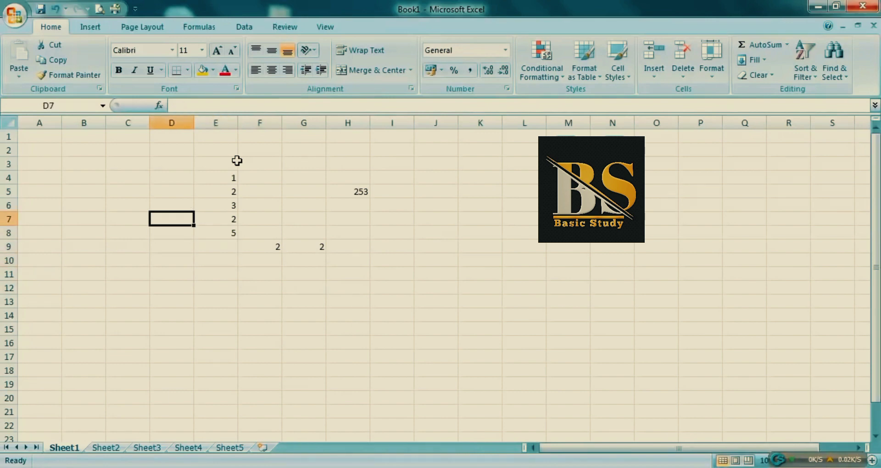
key(Left)
key(Right)
key(Up)
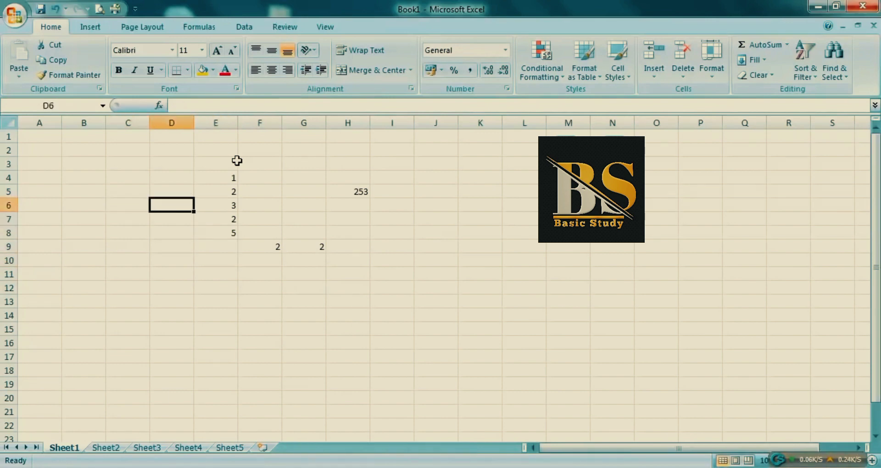
Replace the number in cell E6 with the text fiif8ffi, then select cell E4.
key(Right)
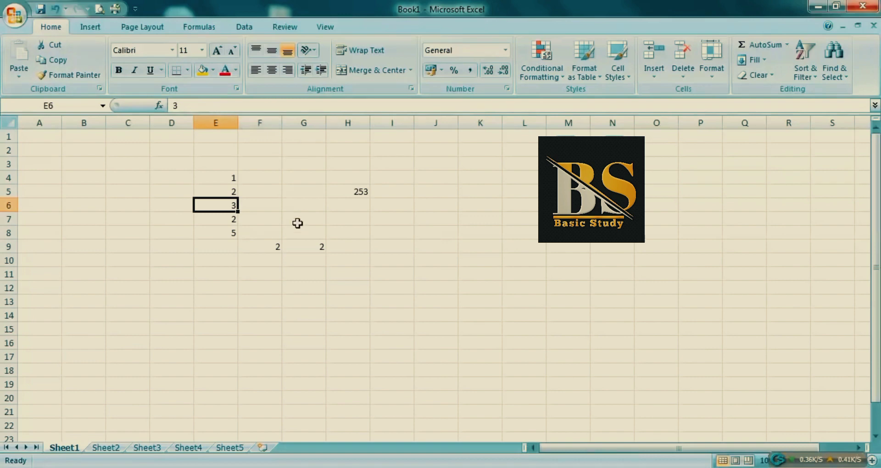
text(fii)
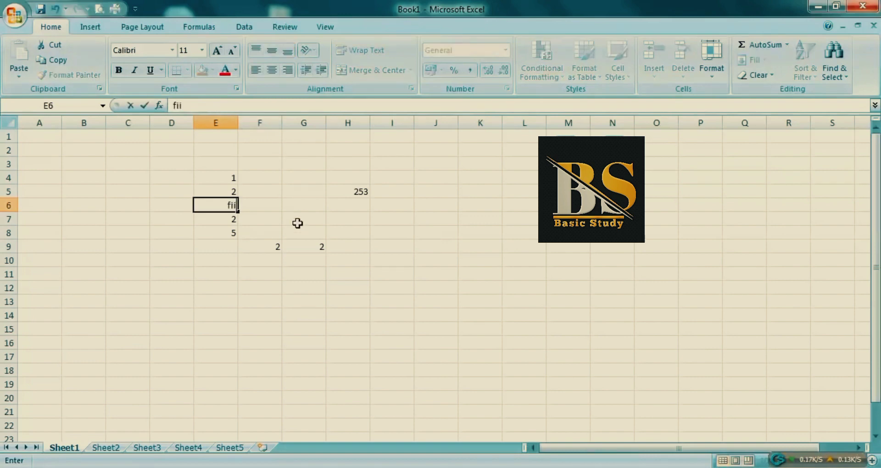
text(f8ffi)
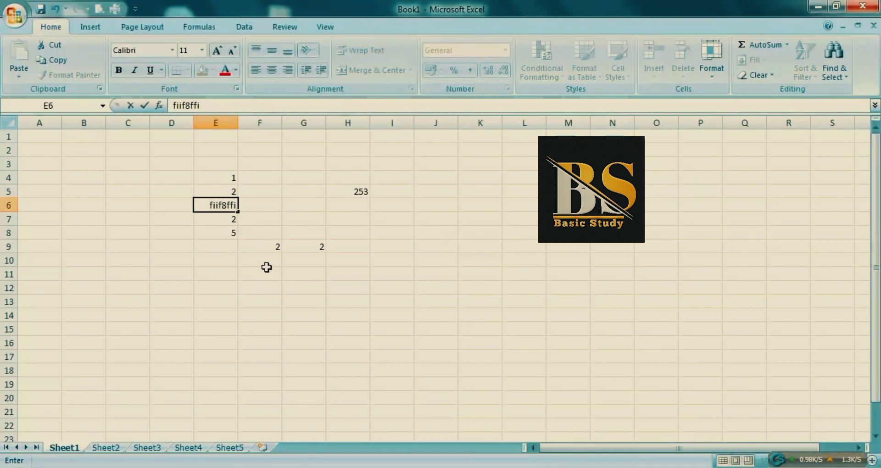
click(223, 218)
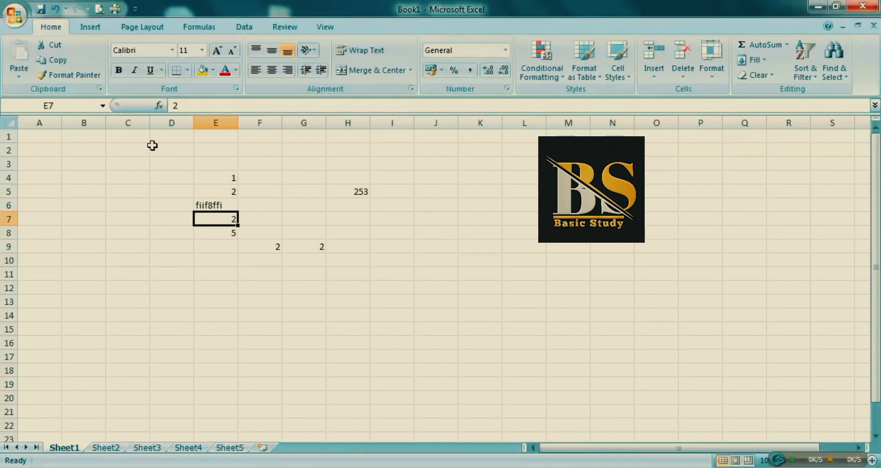
click(206, 207)
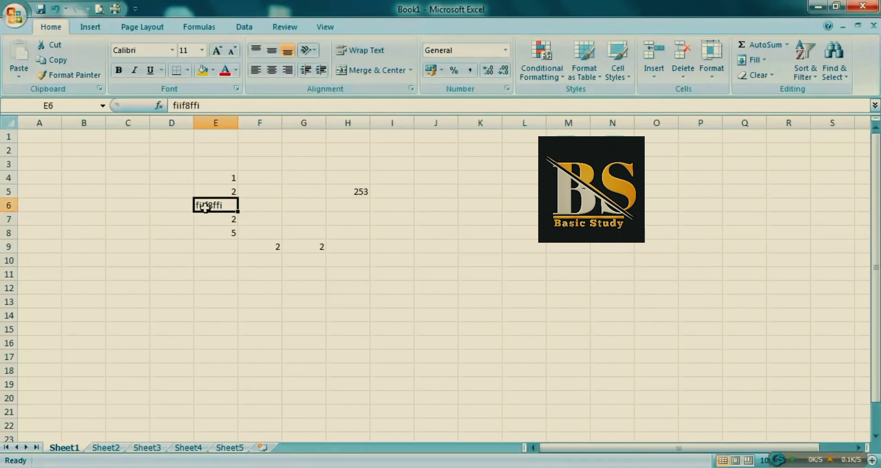
click(230, 178)
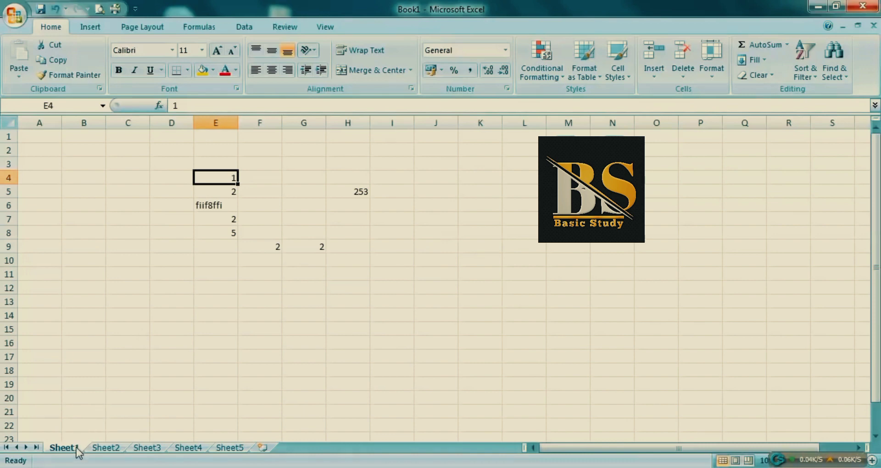
View Sheet2, Sheet3, Sheet4 and Sheet5 in turn, then return to Sheet1.
click(106, 448)
click(147, 448)
click(188, 448)
click(230, 448)
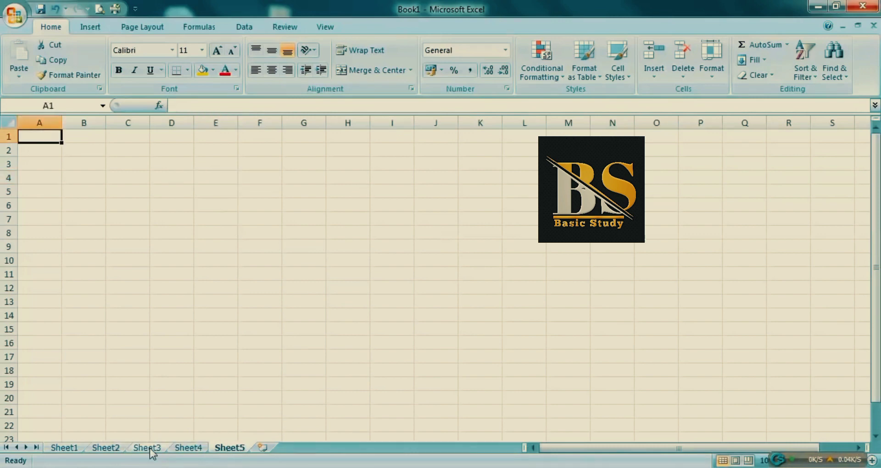
click(69, 449)
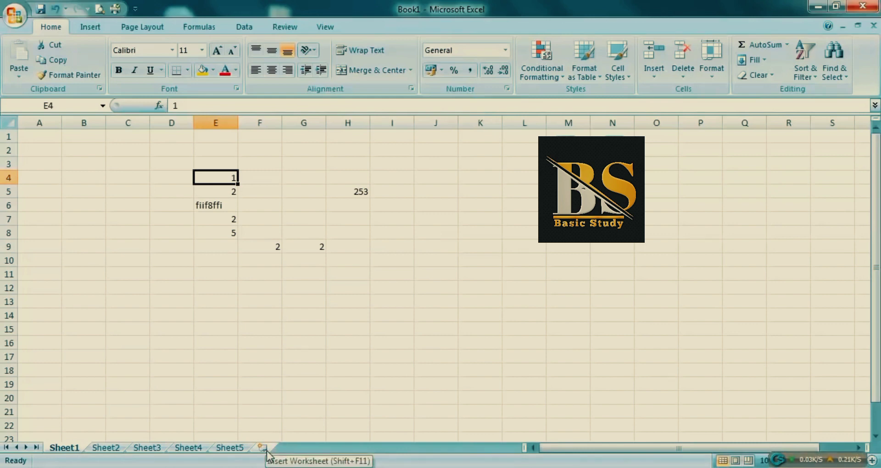
Insert three new blank worksheets in front of Sheet1.
key(shift+F11)
key(shift+F11)
key(shift+F11)
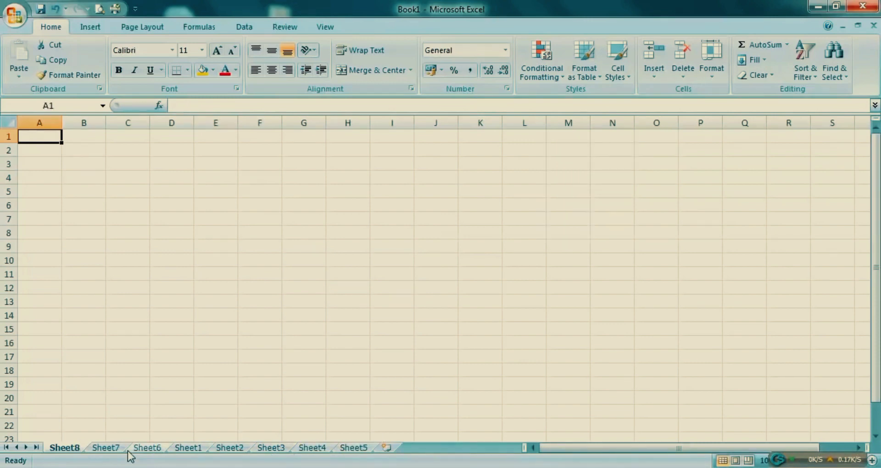
Add a new worksheet after Sheet5 and select its cell D8, then switch to the first sheet of the workbook.
click(390, 450)
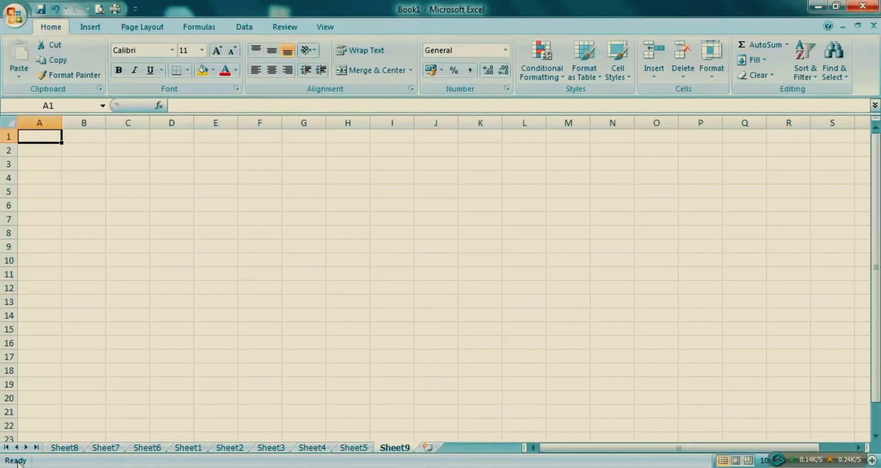
click(184, 227)
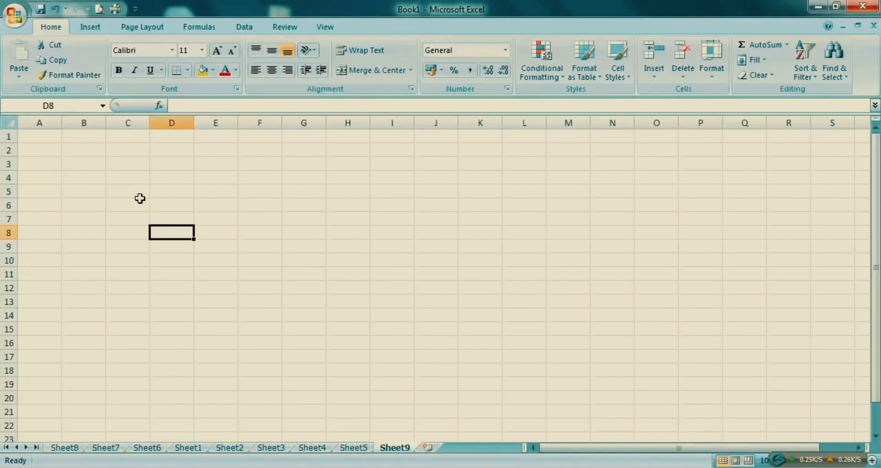
click(58, 448)
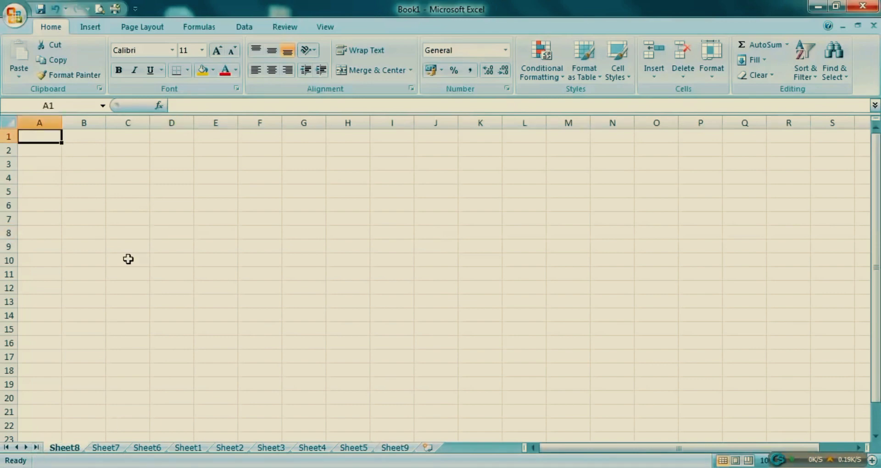